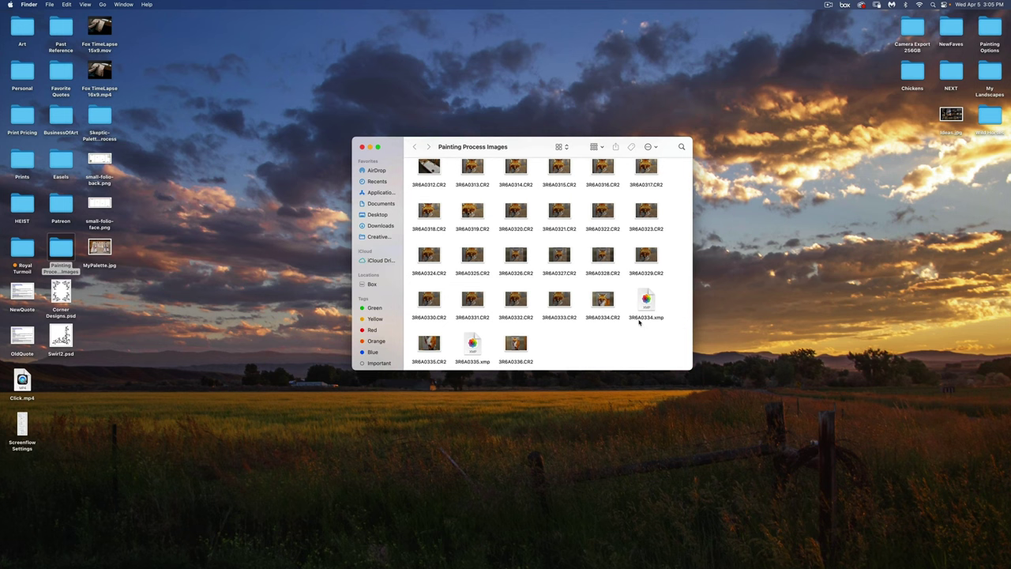
- Open the 3R6A0336.CR2 photograph from Finder in Photoshop through Camera Raw
{"action": "double_click", "coordinate": [516, 343]}
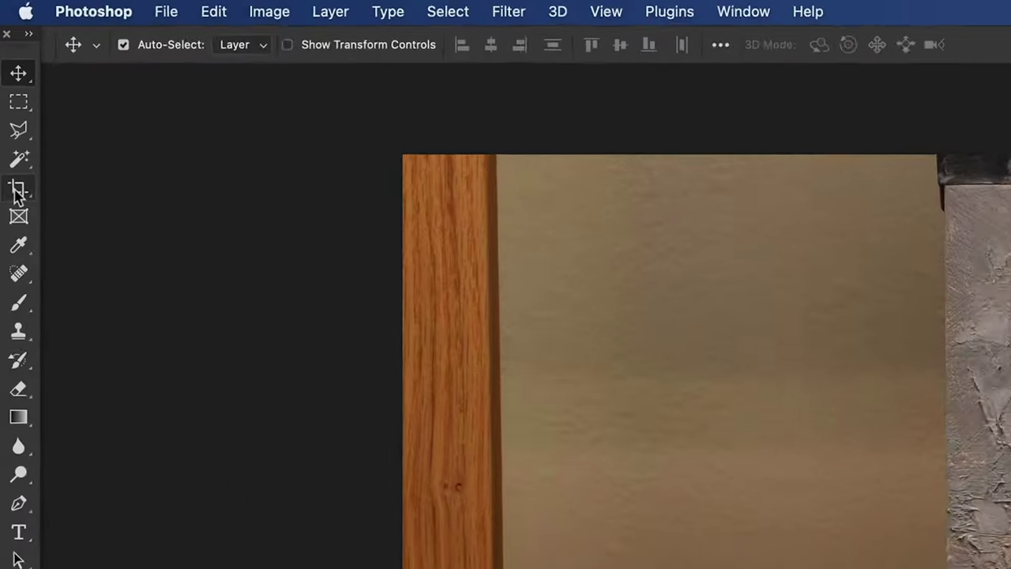
- Choose the Perspective Crop tool with a 9 in width and 15 in height
{"action": "left_click", "coordinate": [8, 69]}
{"action": "left_click", "coordinate": [131, 260]}
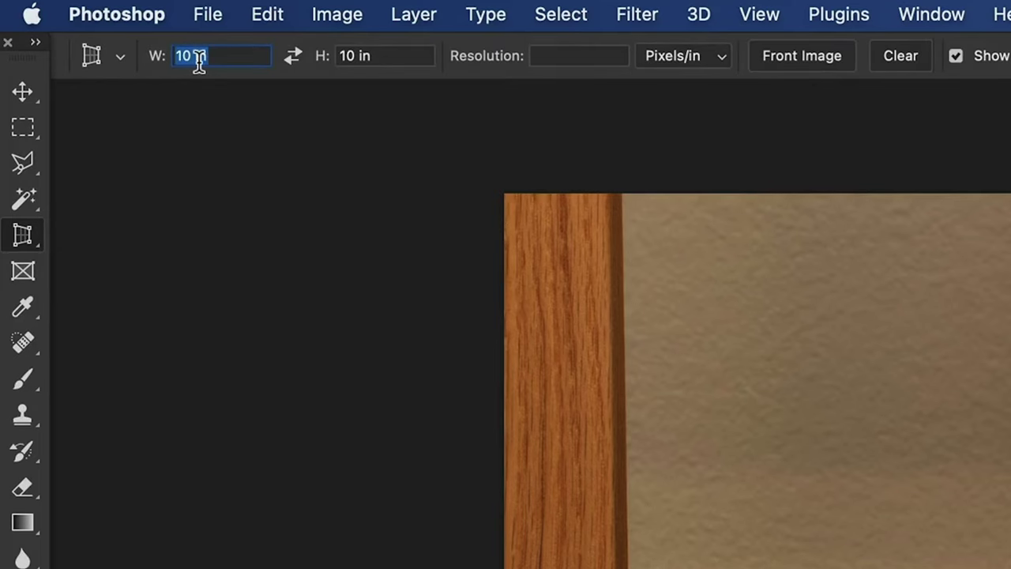
{"action": "key", "text": "Tab"}
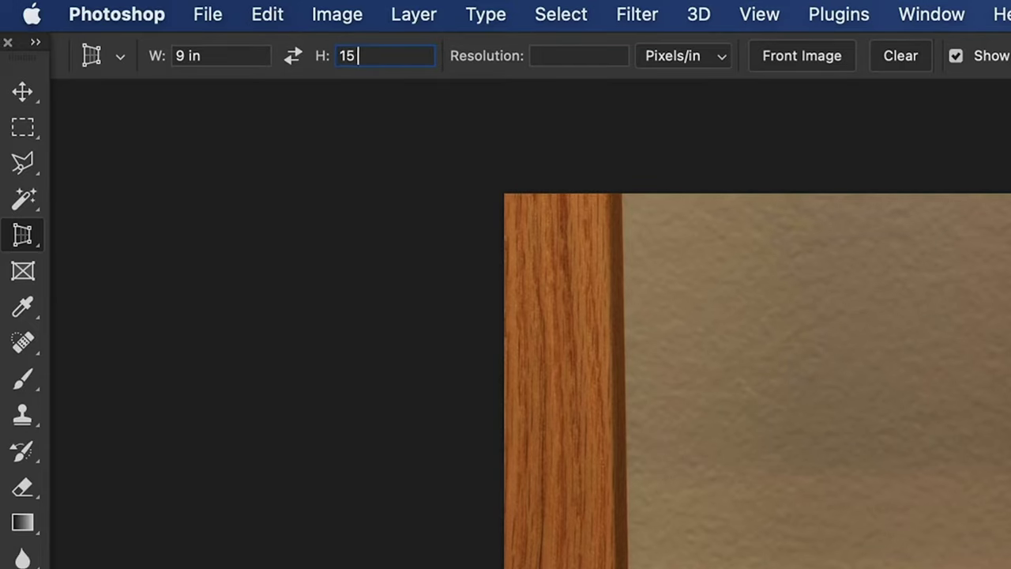
- Mark the fox painting's corners and apply the perspective crop
{"action": "key", "text": "super+equal"}
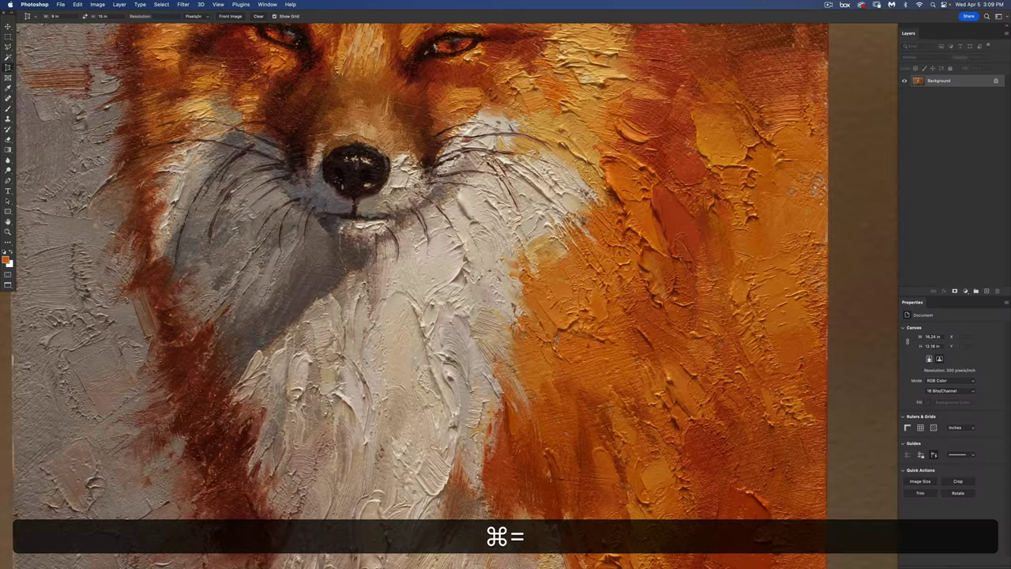
{"action": "scroll", "coordinate": [289, 214], "scroll_direction": "up", "scroll_amount": 10}
{"action": "scroll", "coordinate": [305, 176], "scroll_direction": "left", "scroll_amount": 6}
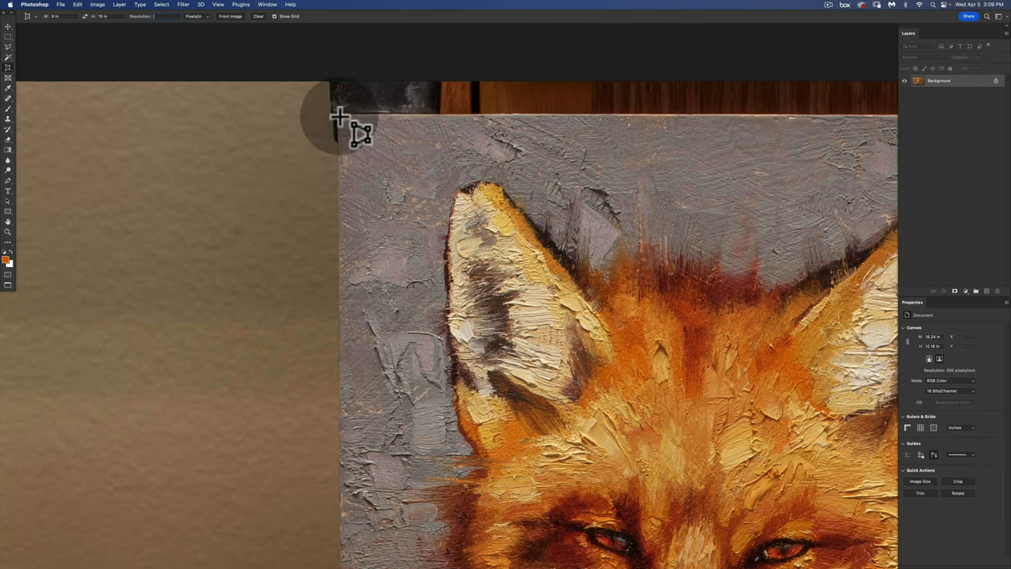
{"action": "mouse_move", "coordinate": [359, 121]}
{"action": "left_mouse_down"}
{"action": "mouse_move", "coordinate": [704, 537]}
{"action": "mouse_move", "coordinate": [462, 540]}
{"action": "mouse_move", "coordinate": [469, 532]}
{"action": "left_mouse_up"}
{"action": "key", "text": "super+0"}
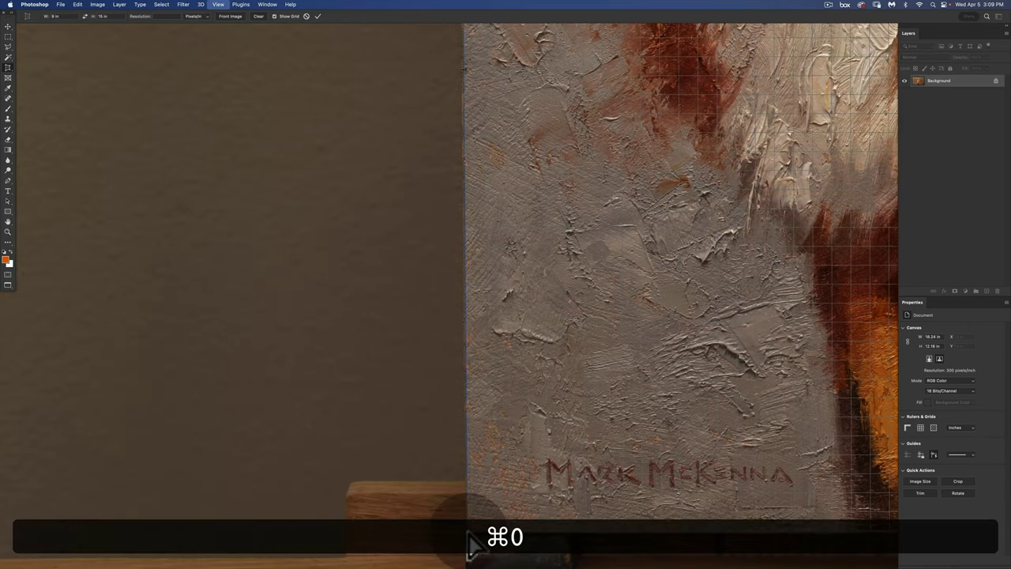
{"action": "key", "text": "super+minus"}
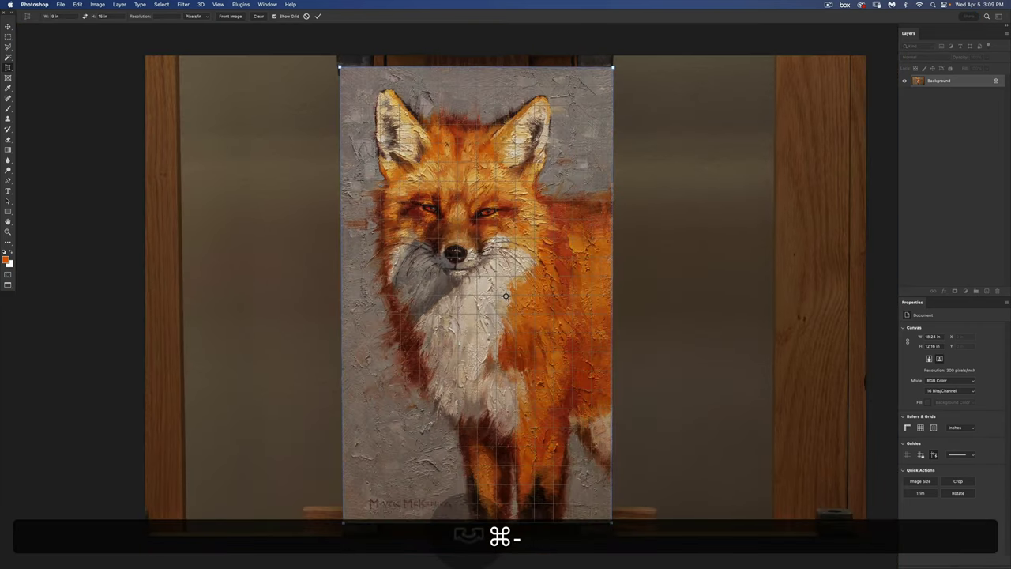
{"action": "key", "text": "Return"}
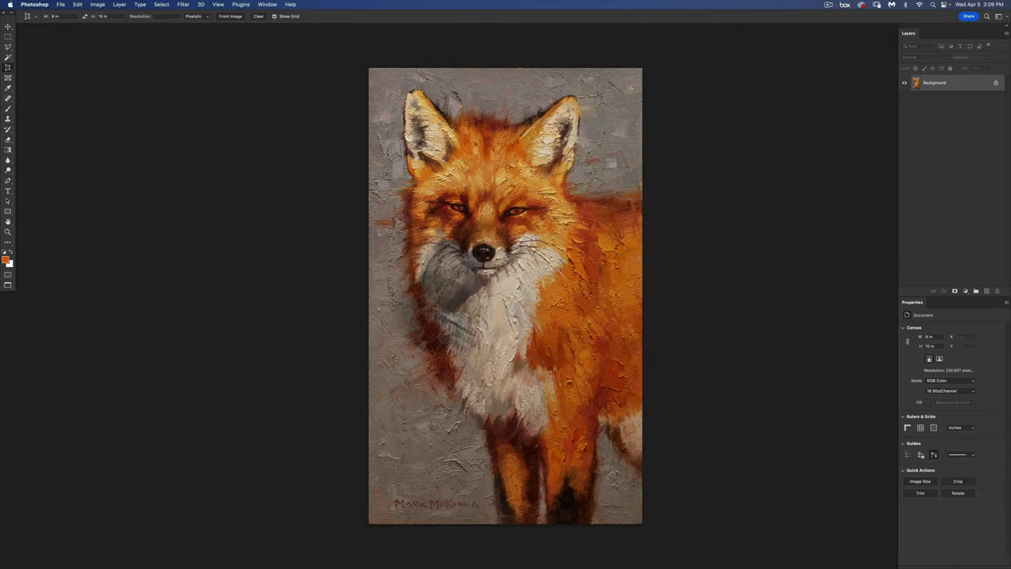
- In Image Size, unlink proportions and set width 9 in, height 15 in, resolution 240 ppi
{"action": "key", "text": "super+alt+i"}
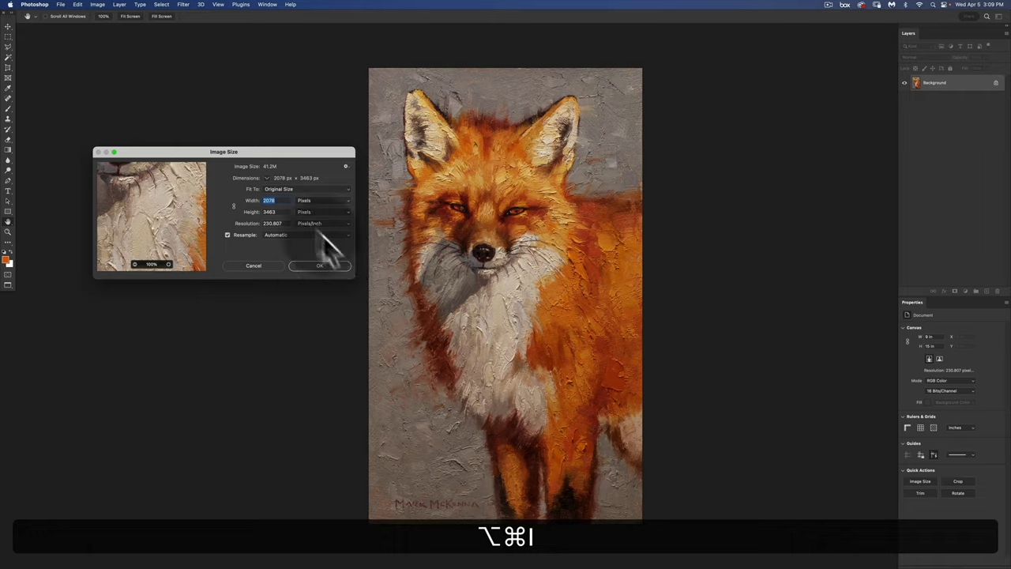
{"action": "left_click", "coordinate": [308, 201]}
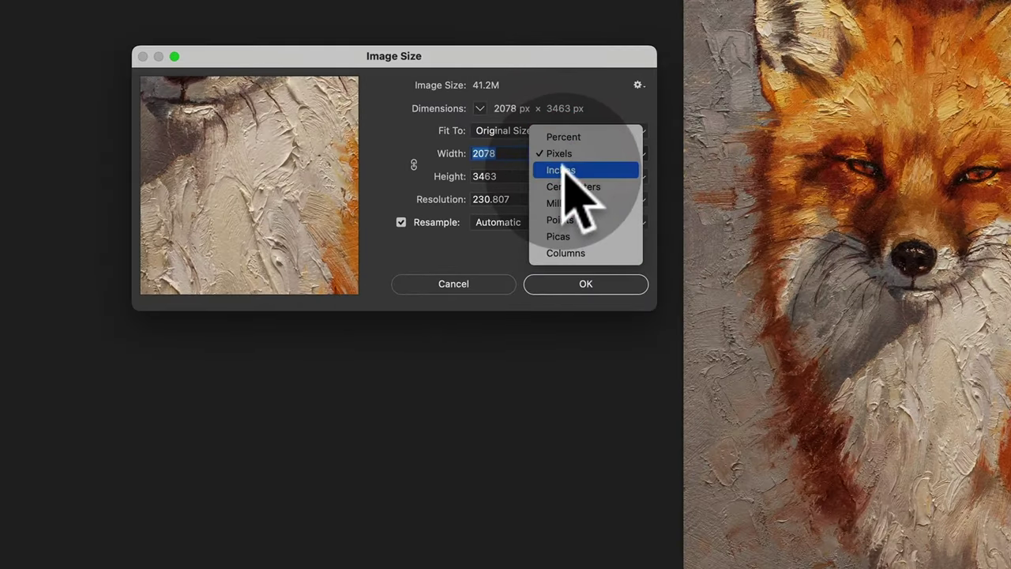
{"action": "left_click", "coordinate": [567, 169]}
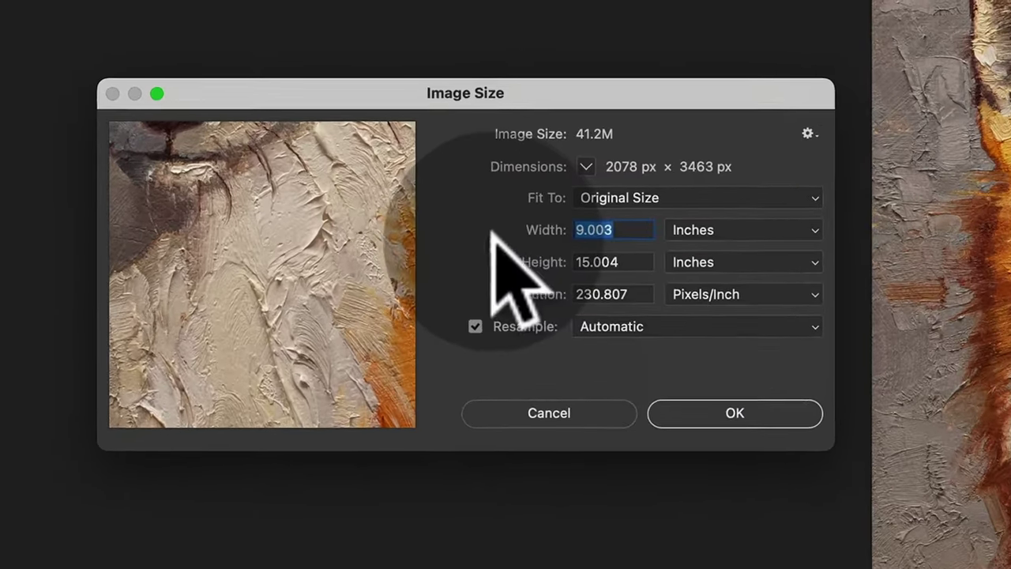
{"action": "left_click", "coordinate": [415, 166]}
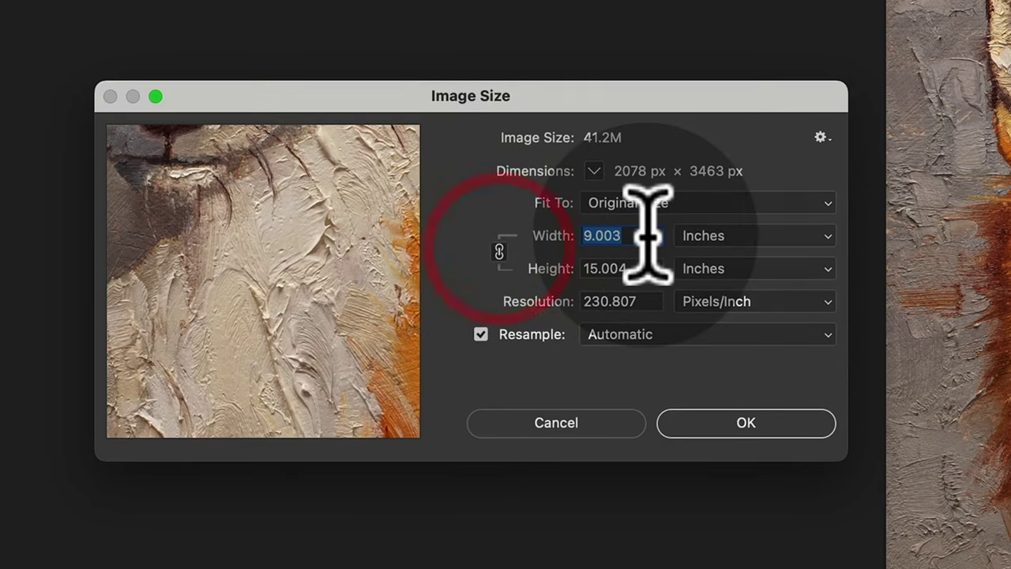
{"action": "type", "text": "9"}
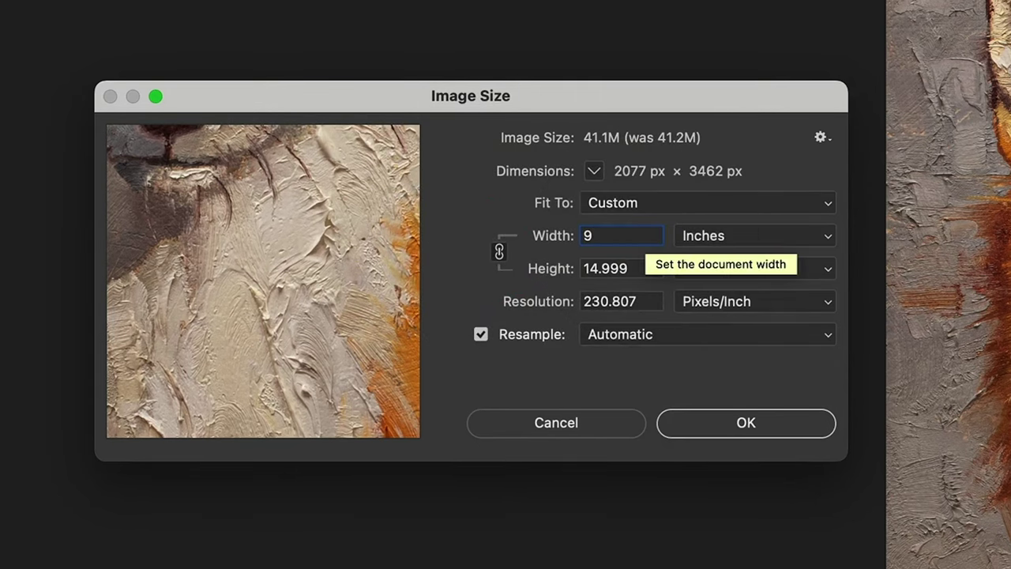
{"action": "left_click", "coordinate": [498, 251]}
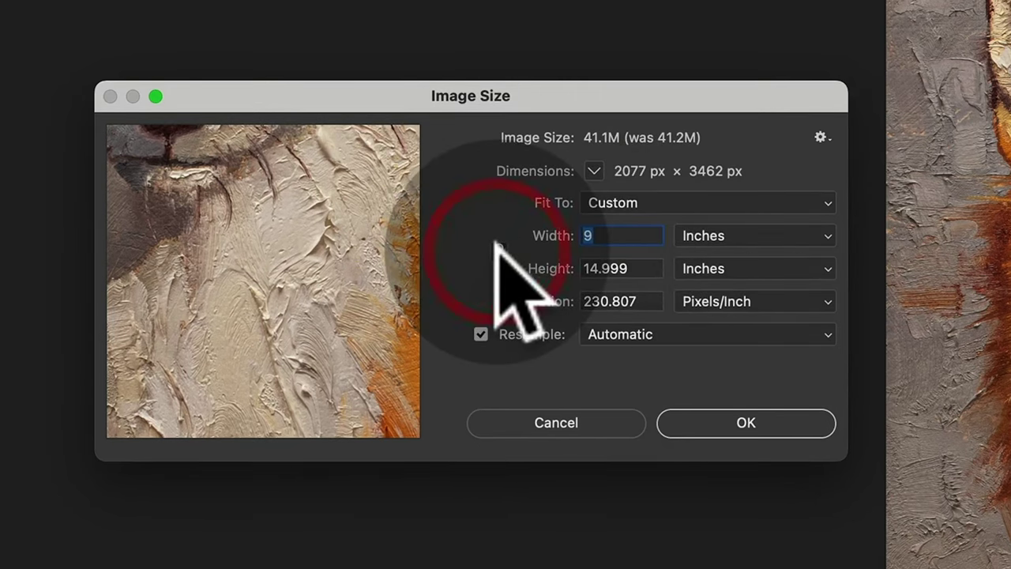
{"action": "type", "text": "15"}
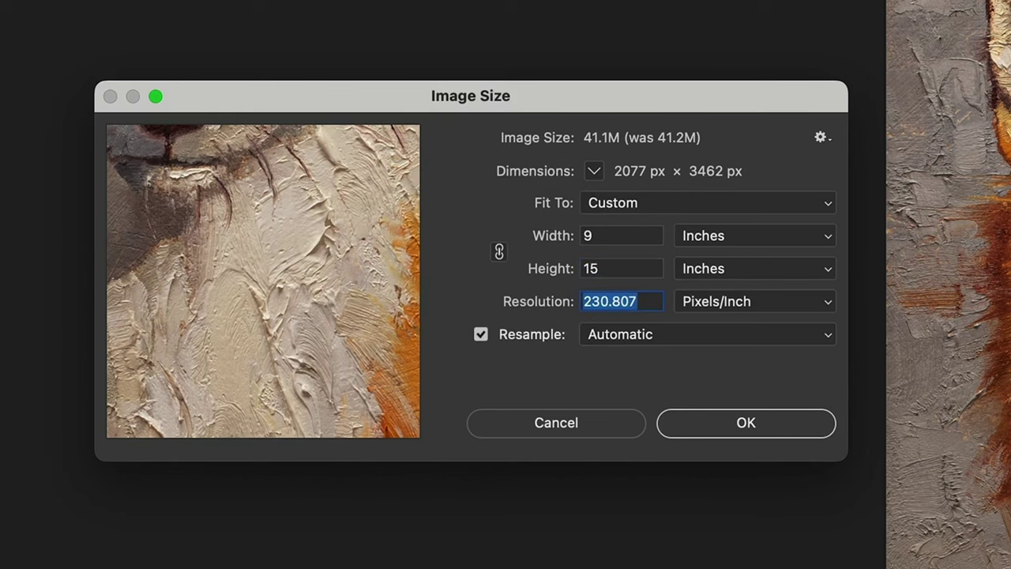
{"action": "type", "text": "240"}
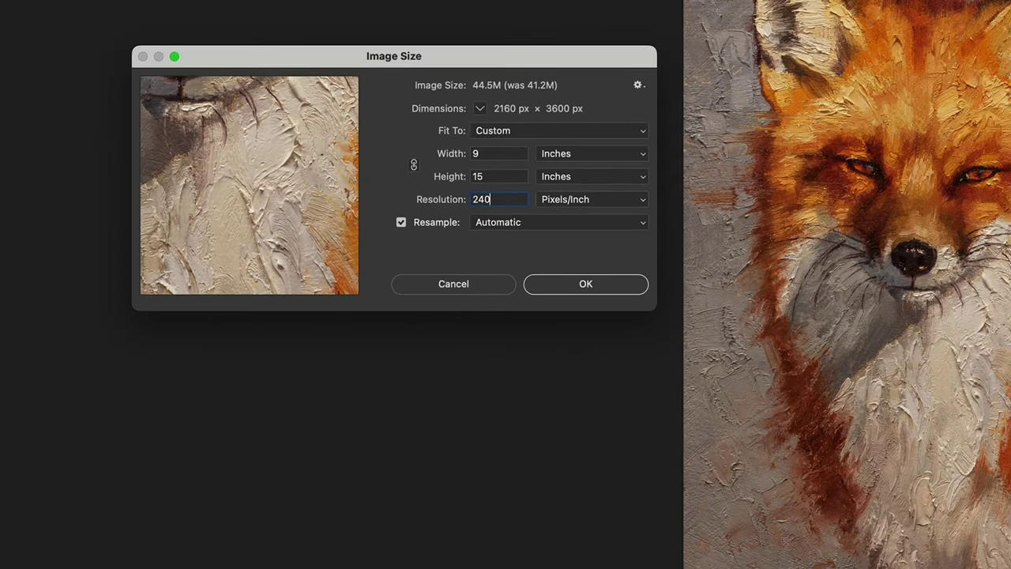
{"action": "key", "text": "Return"}
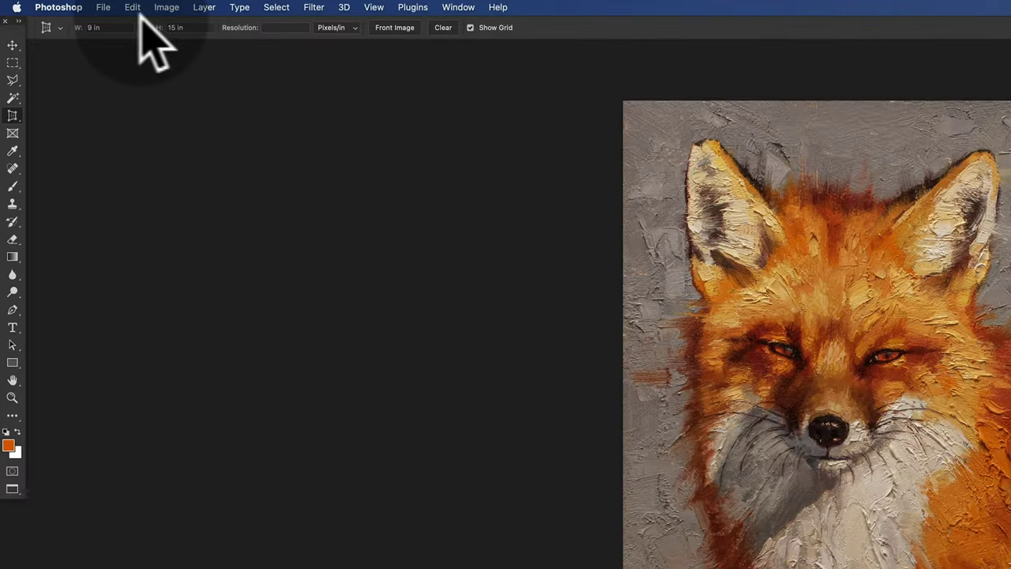
- Set up Save As to save a copy in JPEG format on the Desktop
{"action": "left_click", "coordinate": [60, 4]}
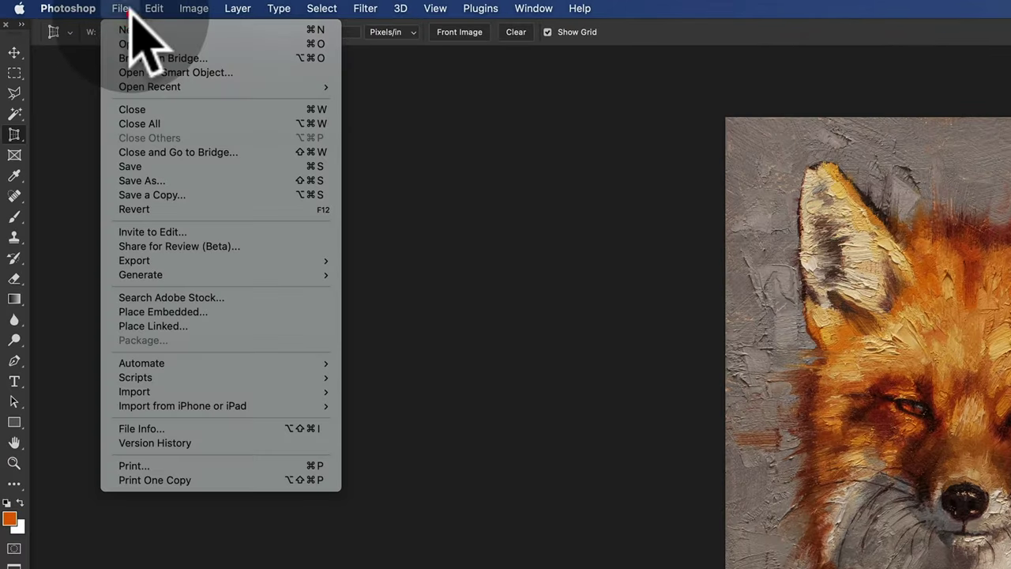
{"action": "left_click", "coordinate": [138, 180]}
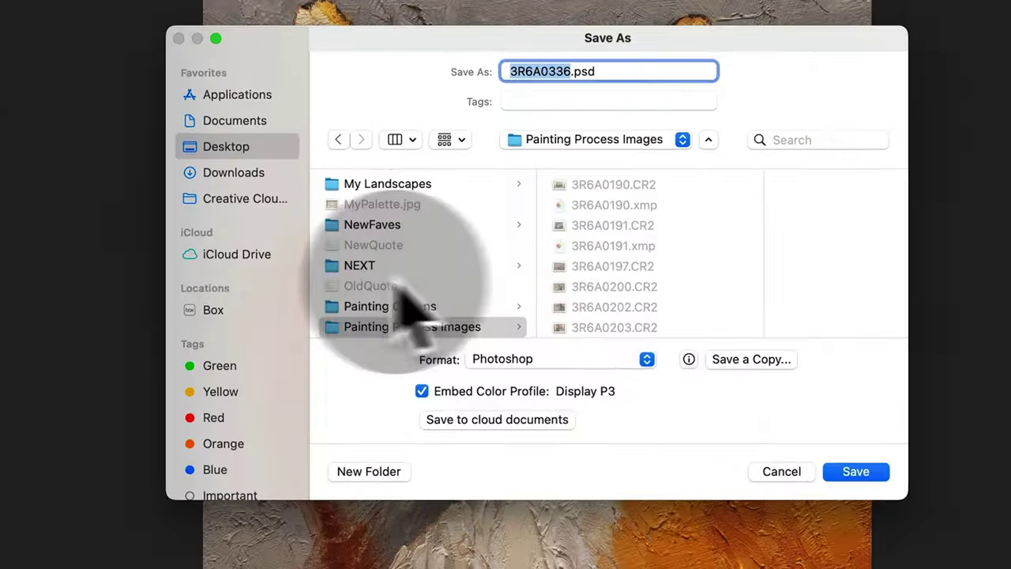
{"action": "left_click", "coordinate": [238, 150]}
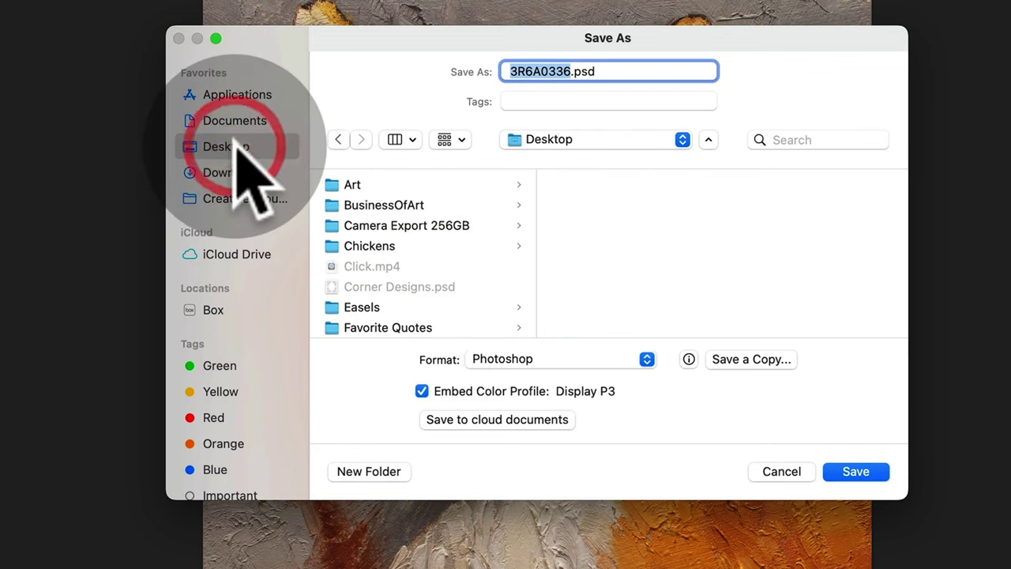
{"action": "left_click", "coordinate": [646, 360]}
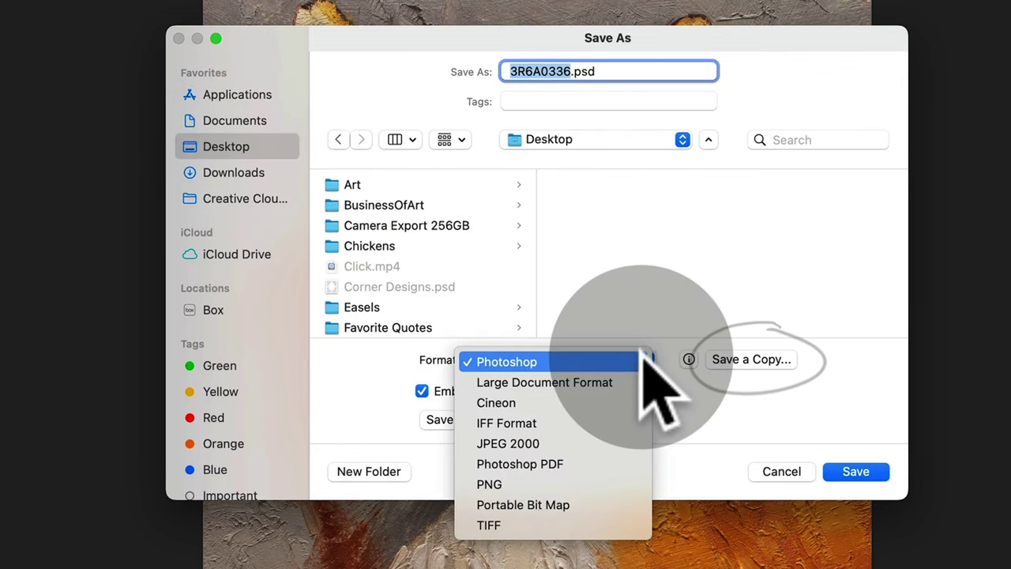
{"action": "left_click", "coordinate": [643, 362]}
{"action": "left_click", "coordinate": [751, 360]}
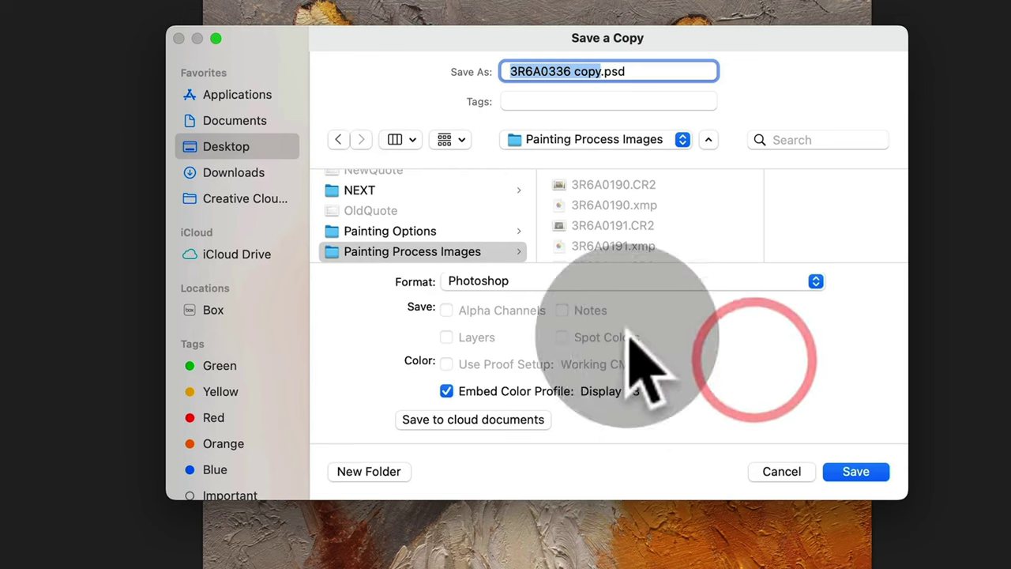
{"action": "left_click", "coordinate": [237, 149]}
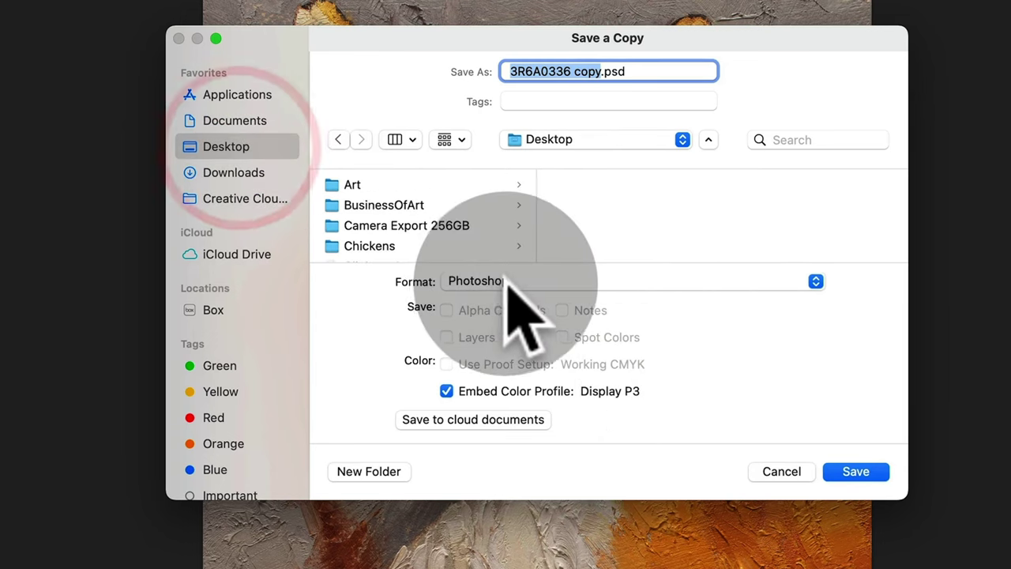
{"action": "left_click", "coordinate": [505, 280]}
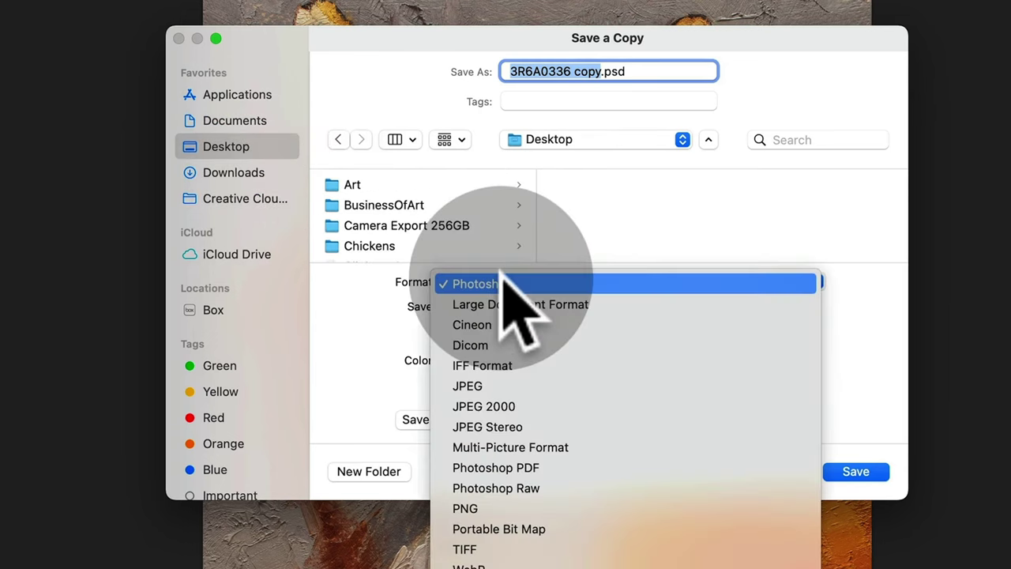
{"action": "left_click", "coordinate": [486, 387]}
- Name the copy TheSkeptic.jpg and save it to reach the JPEG Options
{"action": "left_click", "coordinate": [598, 70]}
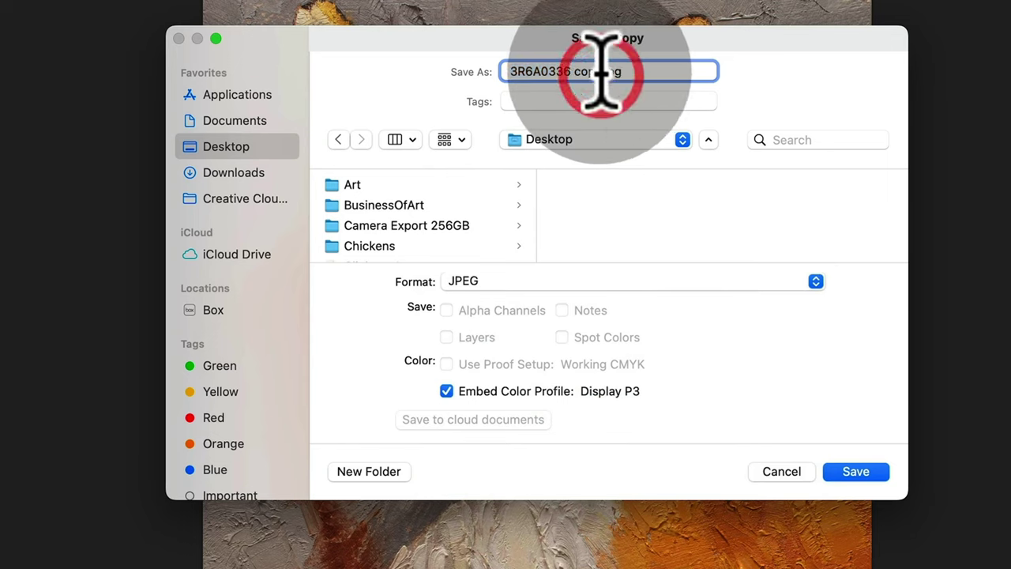
{"action": "left_click", "coordinate": [450, 73]}
{"action": "type", "text": "TheSkeptic"}
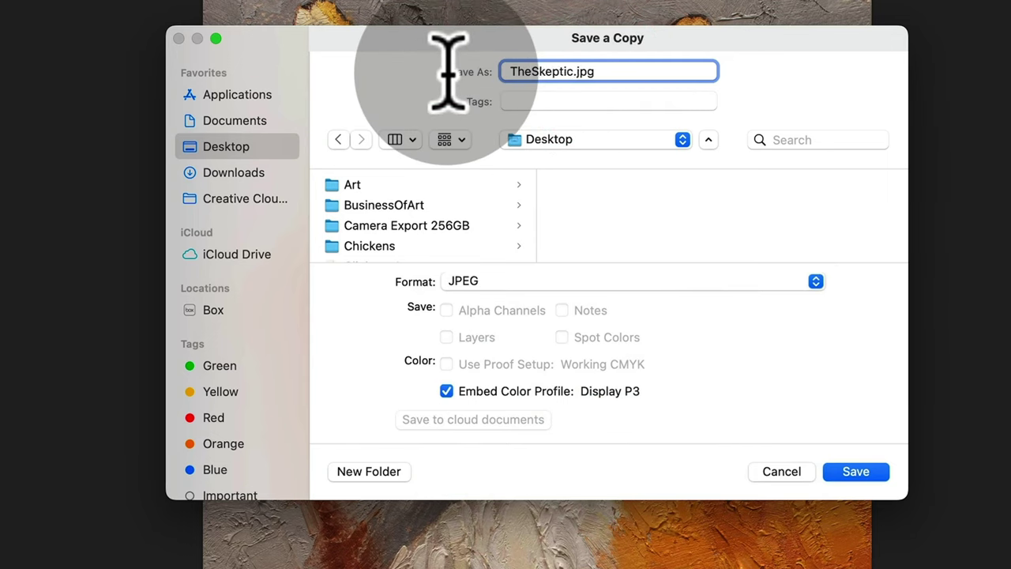
{"action": "key", "text": "Return"}
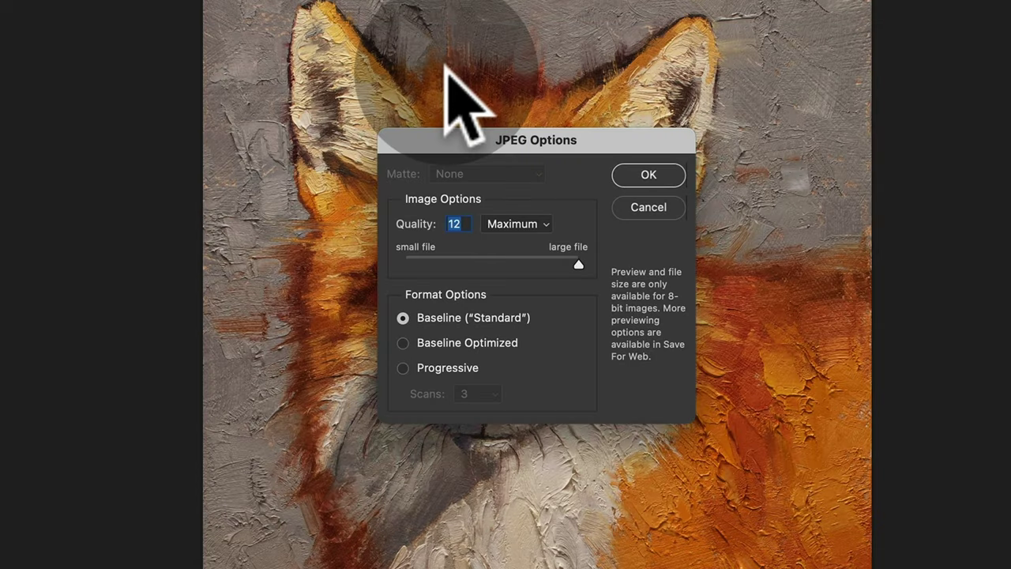